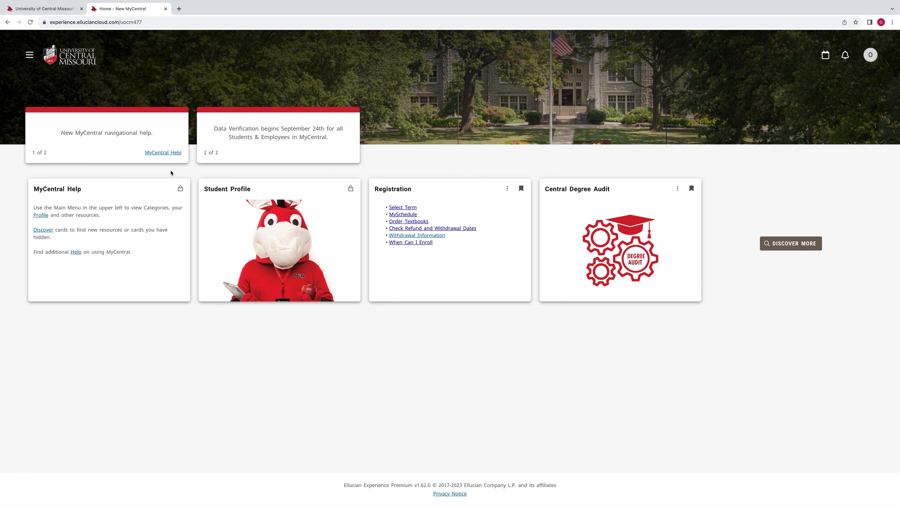
- Search the Discover cards for Housing and save the Housing card to the home page
click(29, 54)
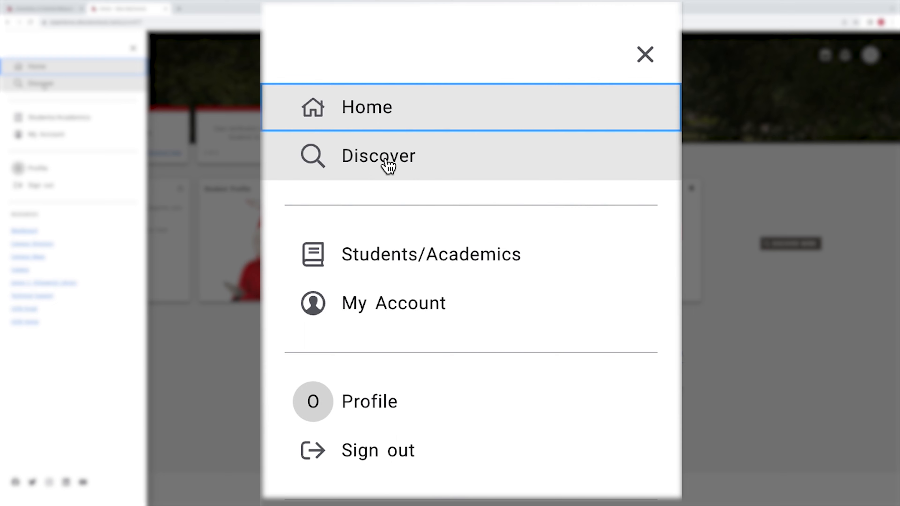
click(43, 85)
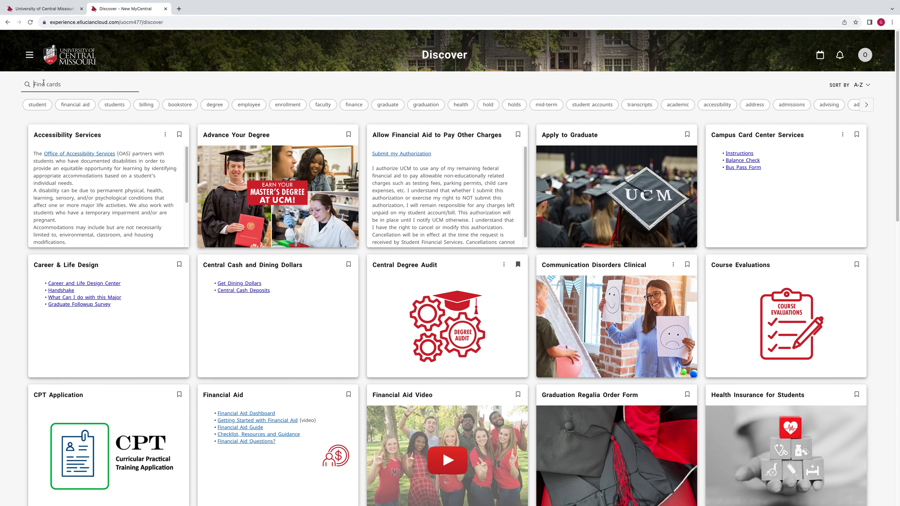
text(Housing)
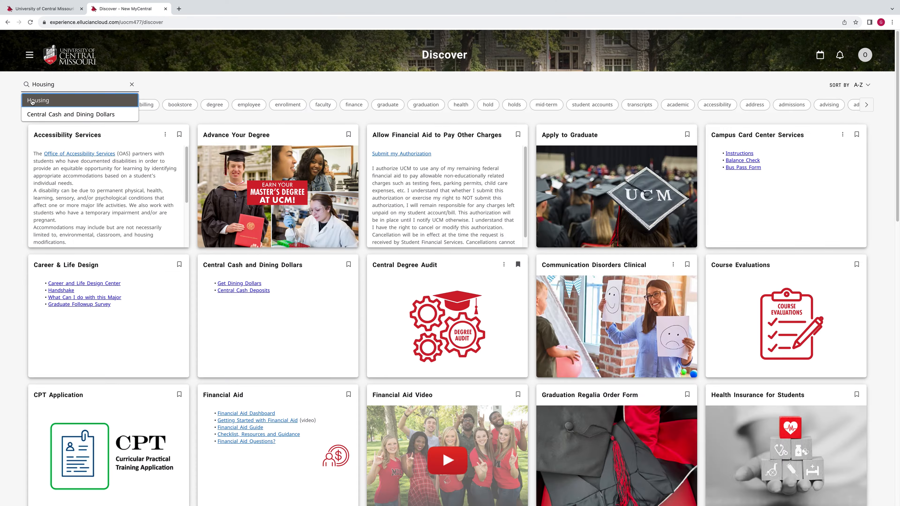
click(64, 204)
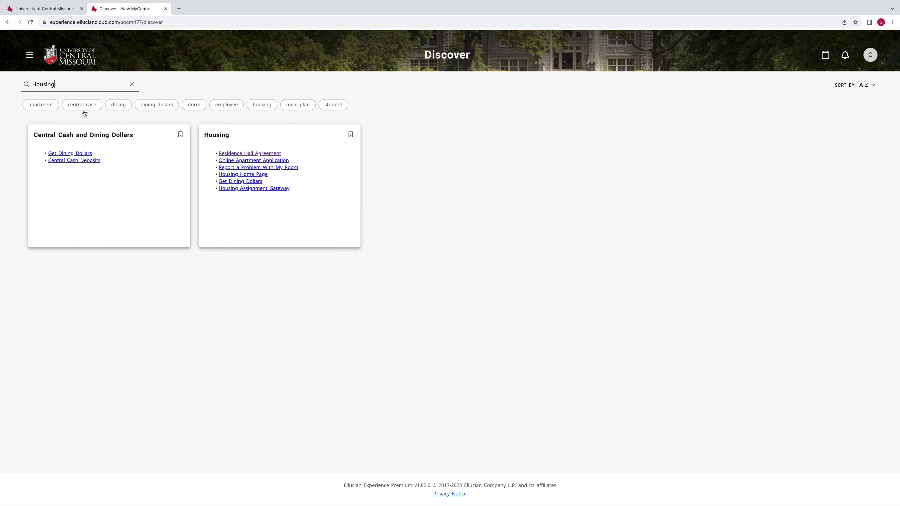
click(351, 137)
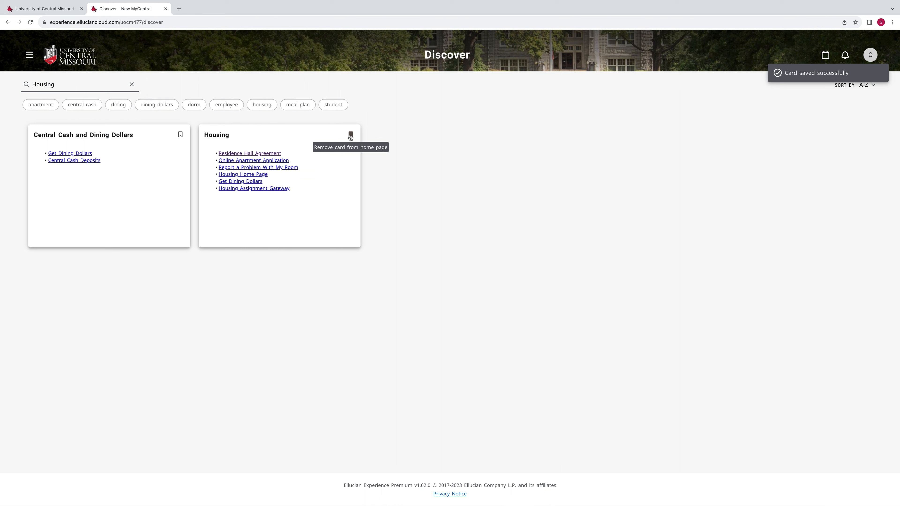
- Open the Fall 2024 - Spring 2025 Residence Hall Agreement from the home page's Housing card and continue past the personal details
click(28, 54)
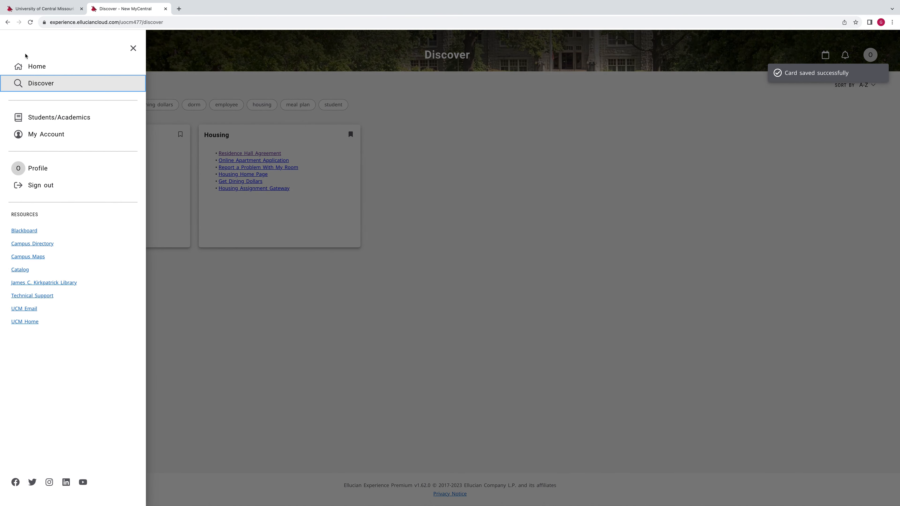
click(33, 68)
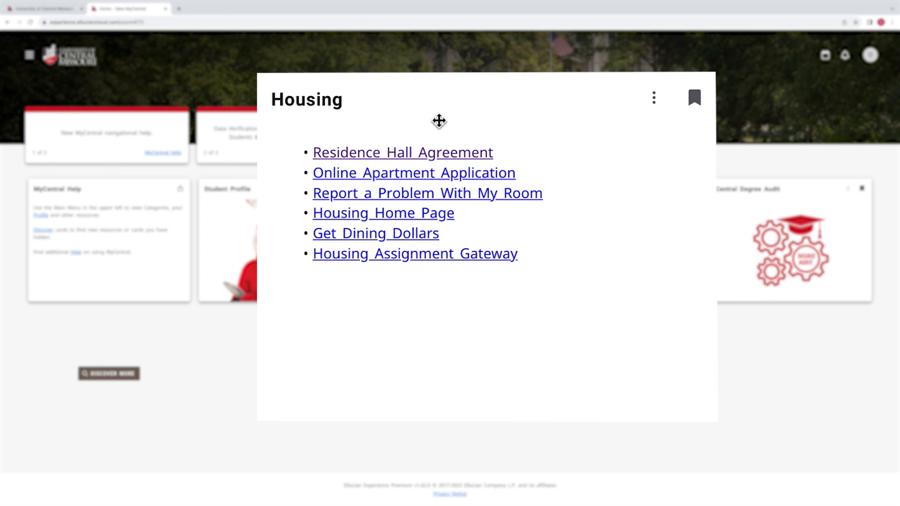
click(432, 153)
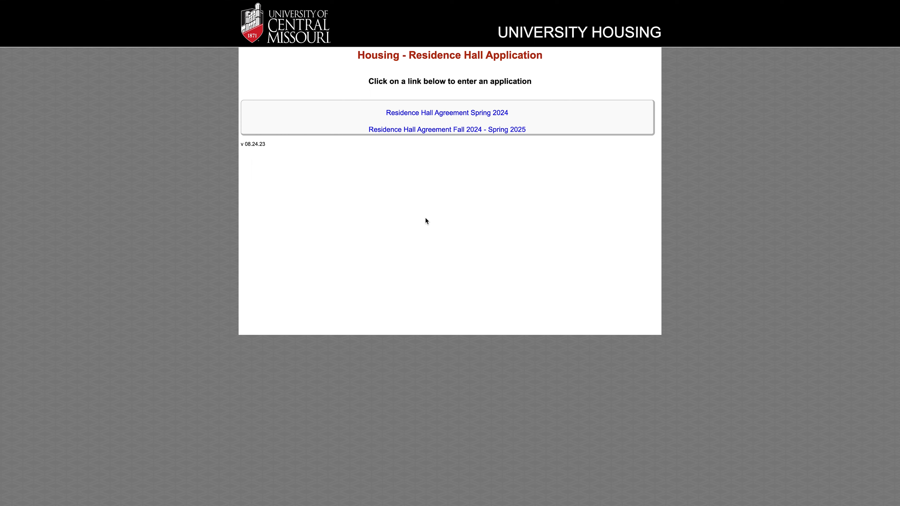
click(420, 132)
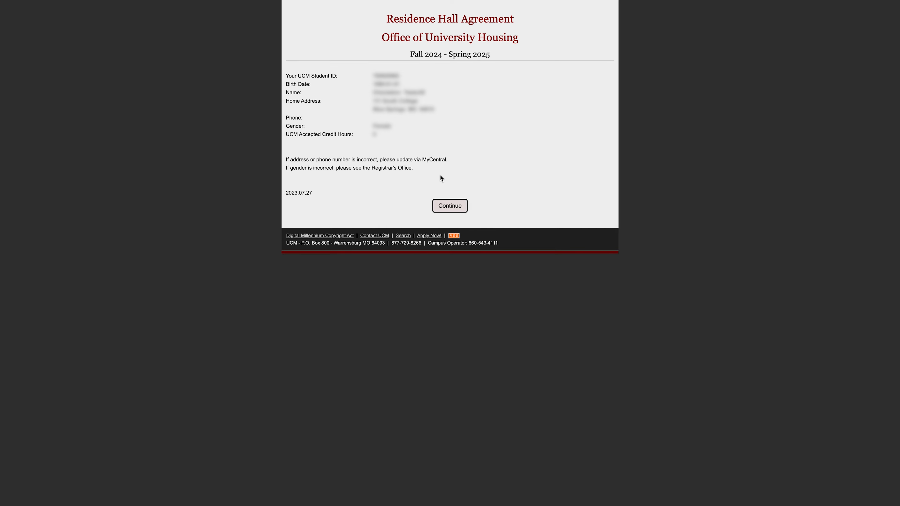
click(450, 205)
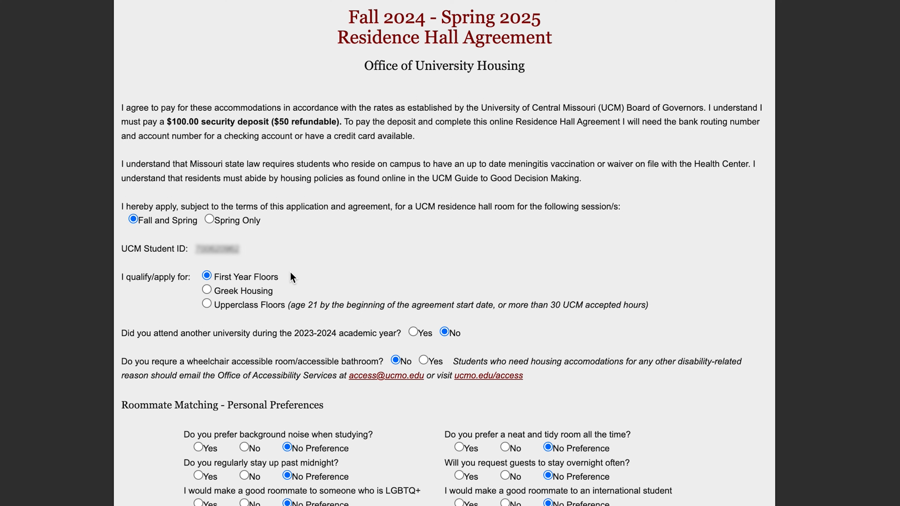
- Set the first residence hall preference to LC- Aviation (North Ellis) with a single room
scroll(291, 277, down, 6)
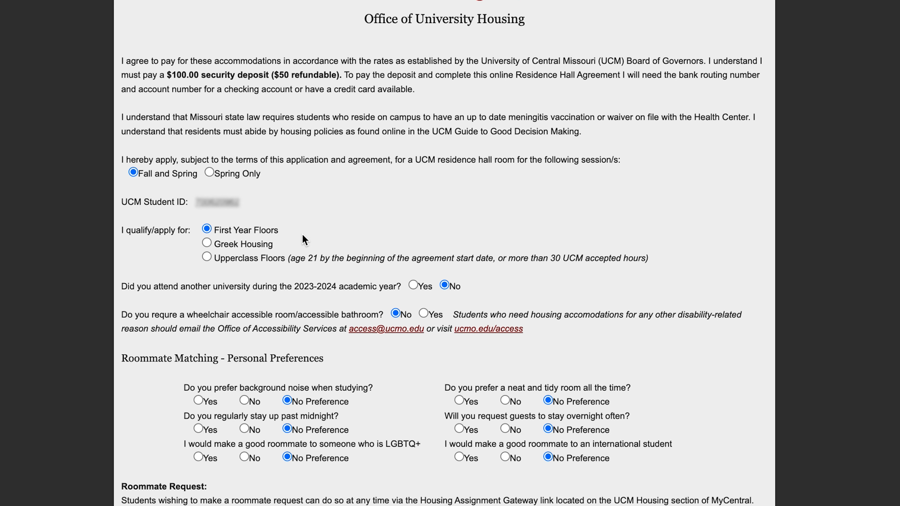
scroll(335, 159, down, 4)
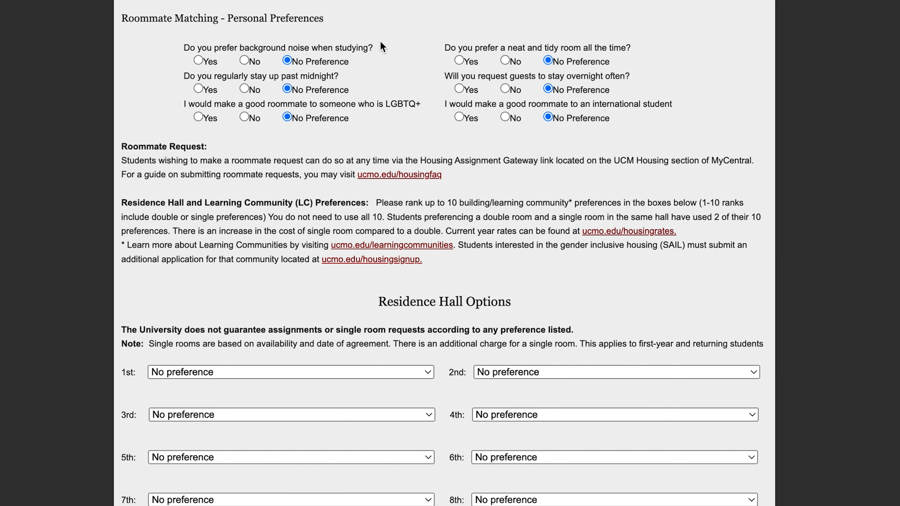
scroll(380, 40, down, 7)
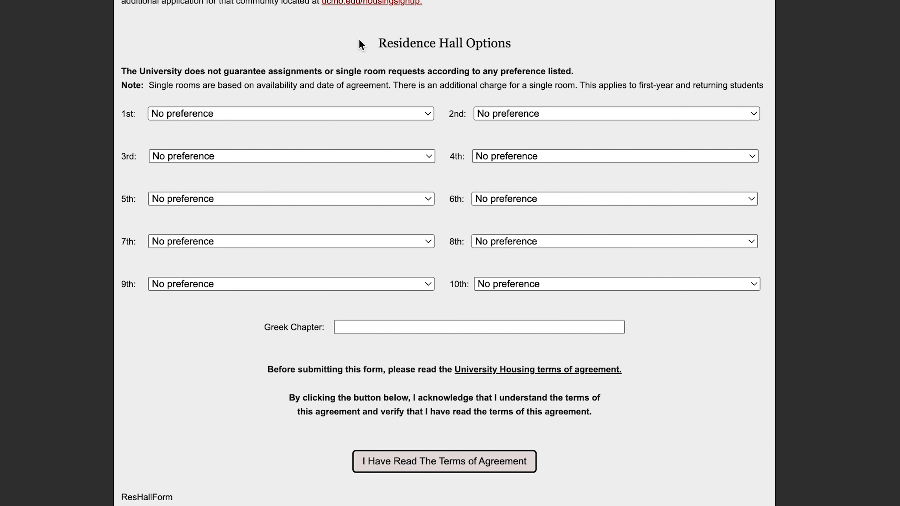
click(331, 114)
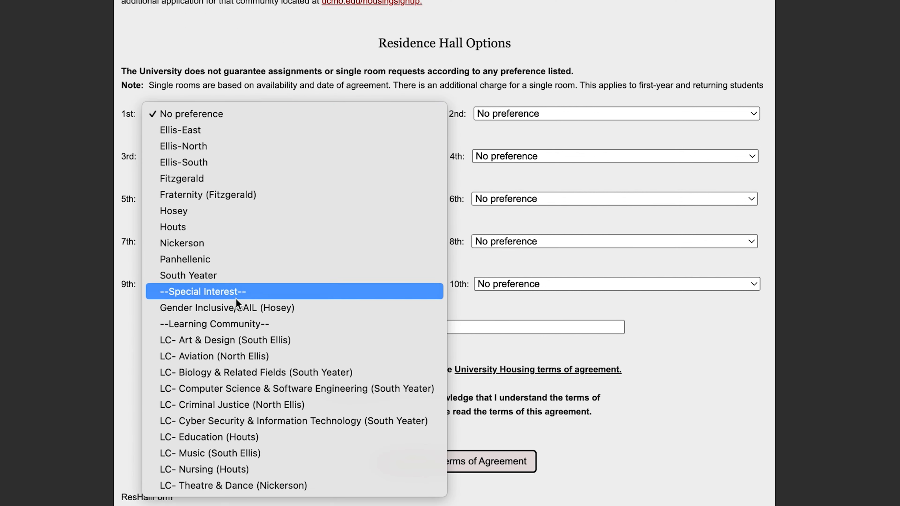
click(214, 356)
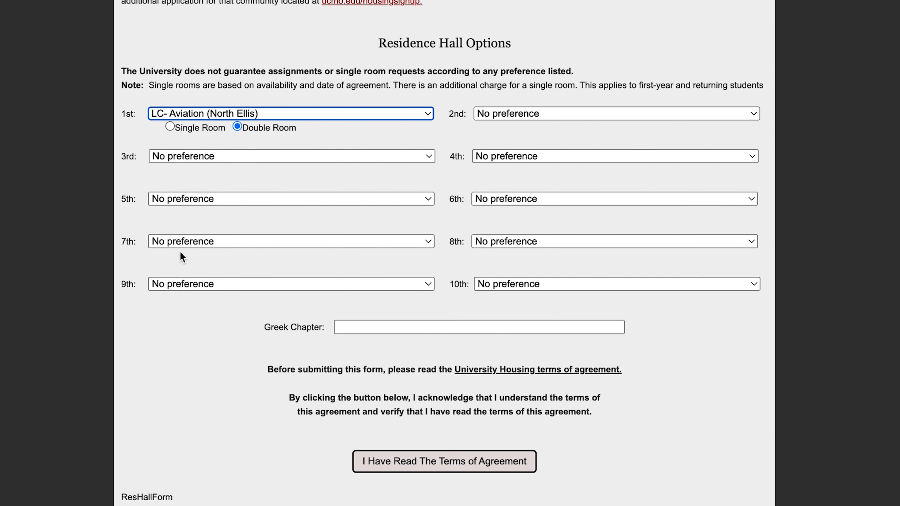
click(169, 126)
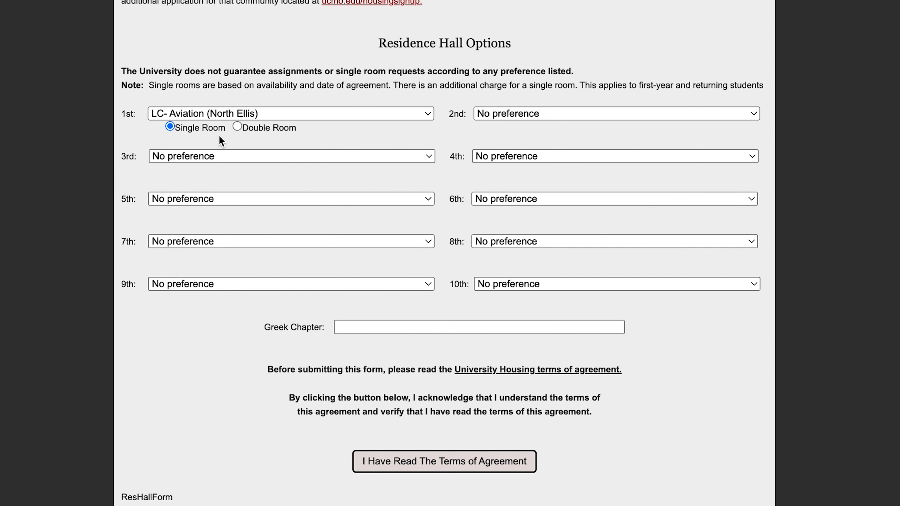
- Set the second hall preference to LC- Aviation (North Ellis), double room, and the third to Ellis-North, double room
click(507, 117)
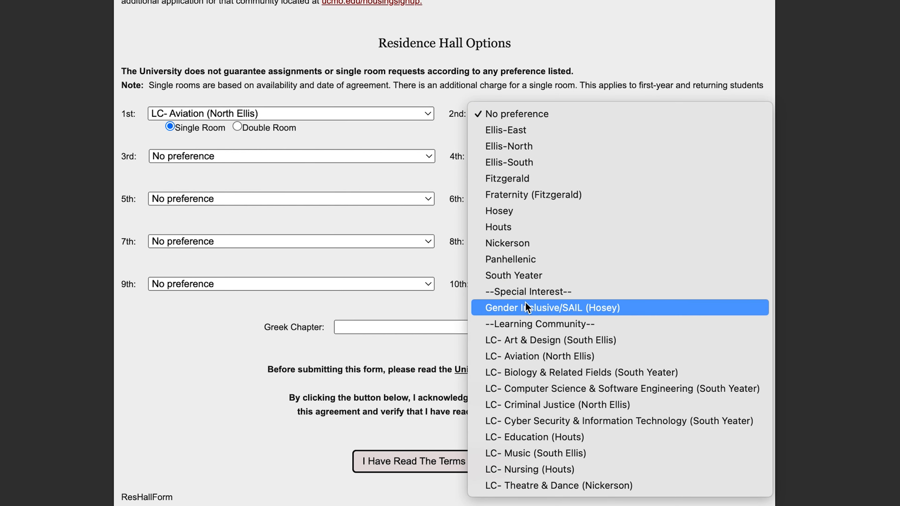
click(530, 356)
click(567, 127)
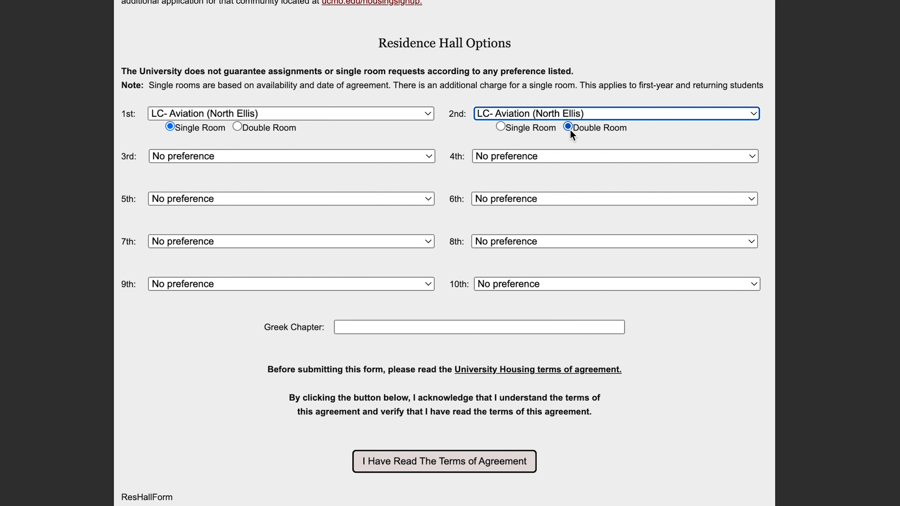
click(336, 158)
click(272, 189)
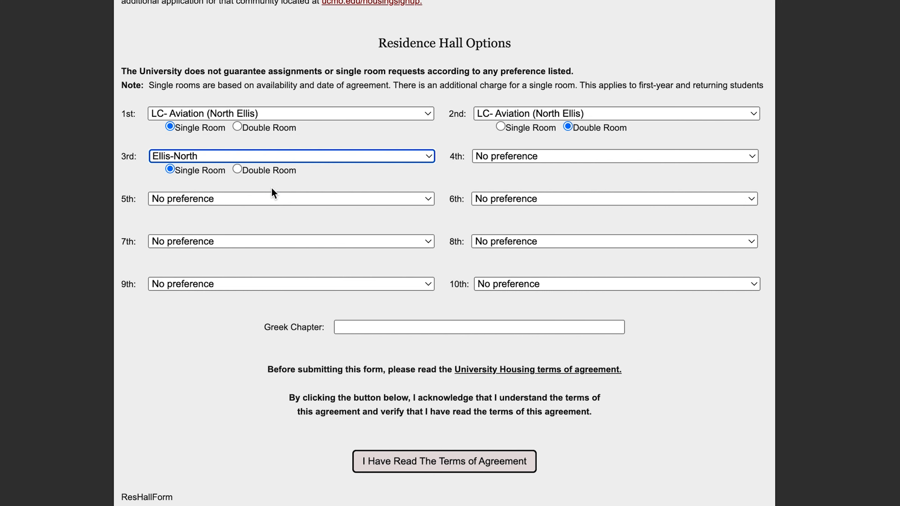
click(237, 169)
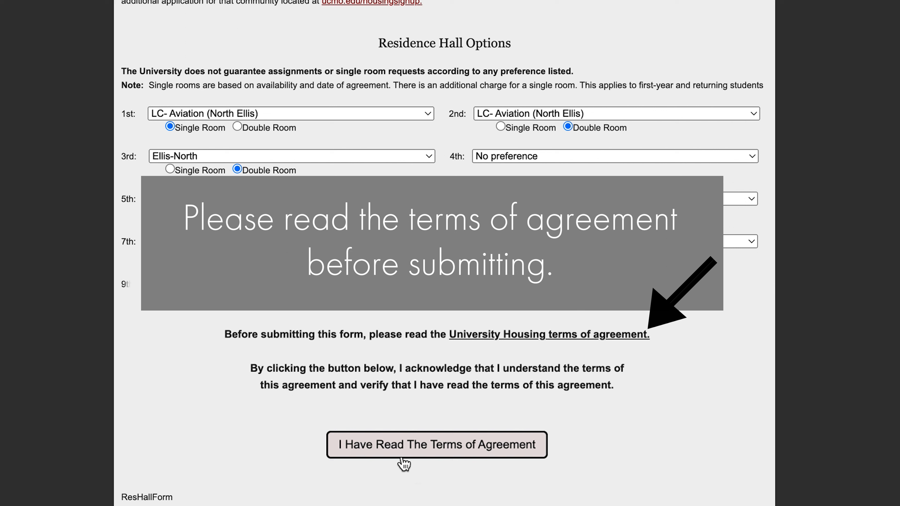
- Acknowledge the terms of agreement on the form and its summary page, and submit the housing application
click(402, 457)
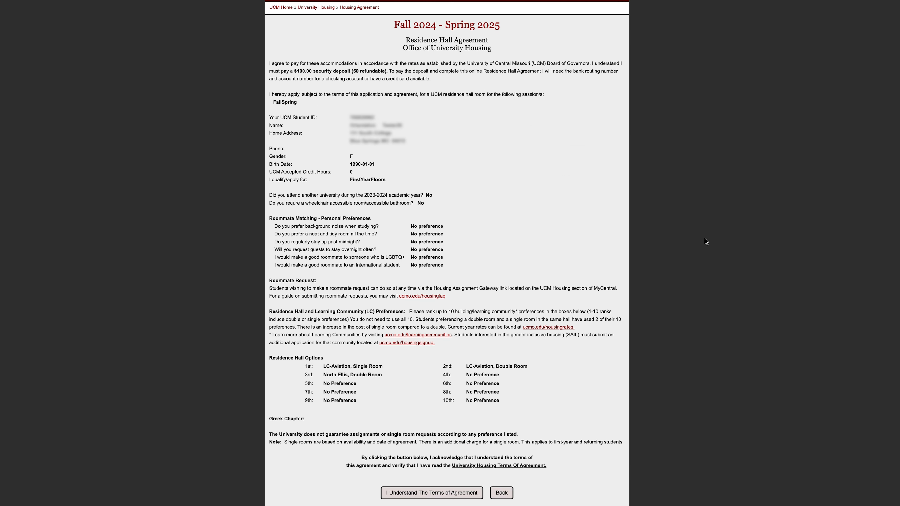
scroll(704, 239, down, 1)
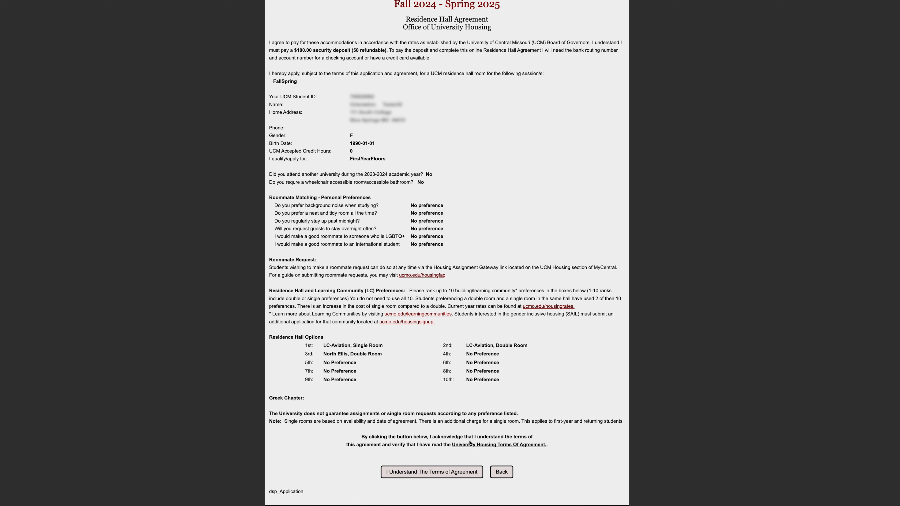
click(460, 472)
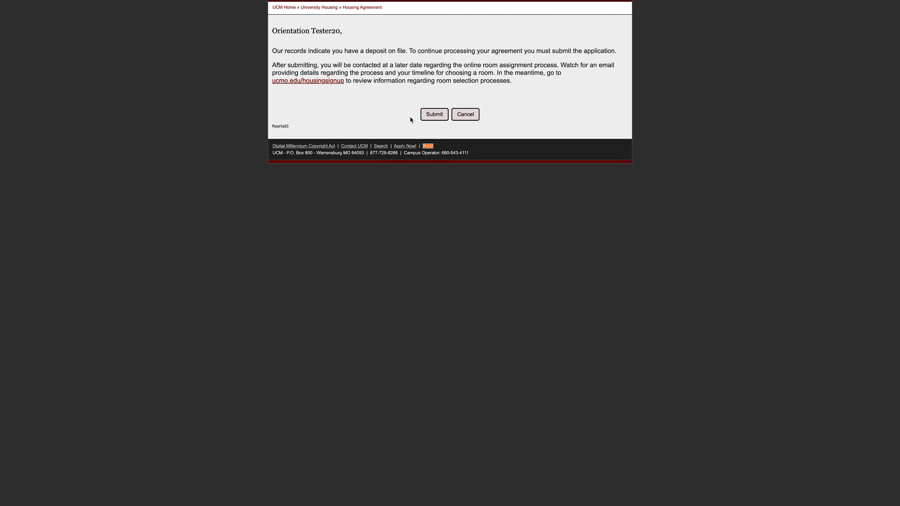
click(431, 119)
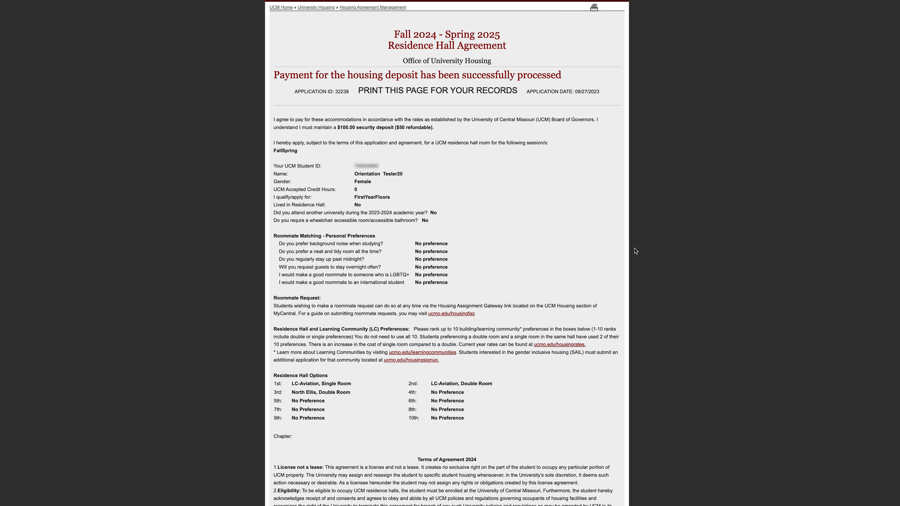
- Review the submitted agreement's recorded preferences and the Terms of Agreement 2024
scroll(638, 254, down, 3)
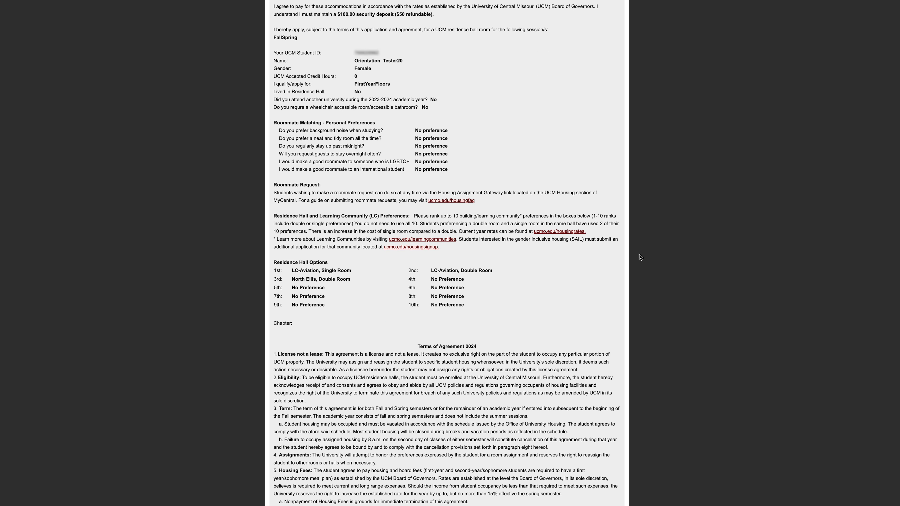
scroll(640, 256, down, 5)
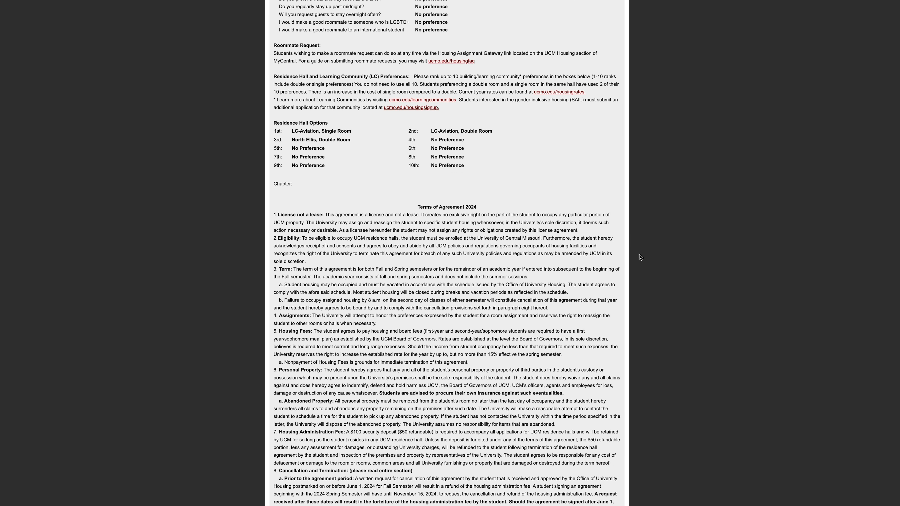
scroll(640, 256, down, 2)
scroll(640, 257, down, 4)
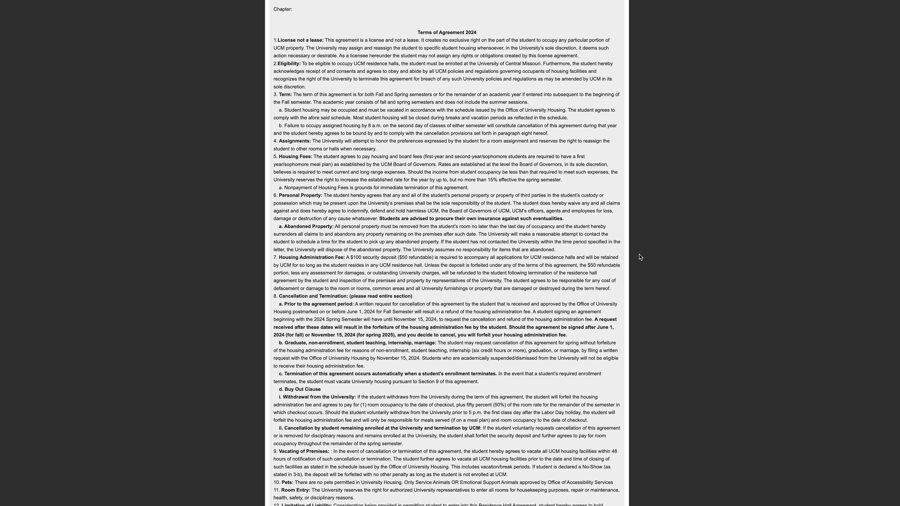